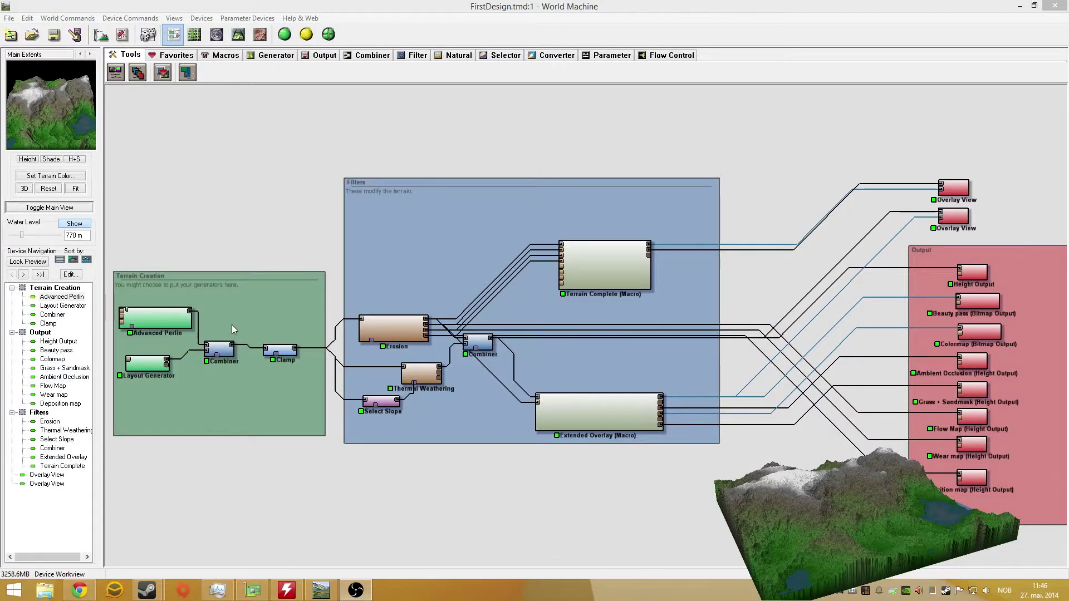
Preview the Advanced Perlin terrain in 3D, orbiting and zooming around its snowy ridge before pulling back
left_click(160, 321)
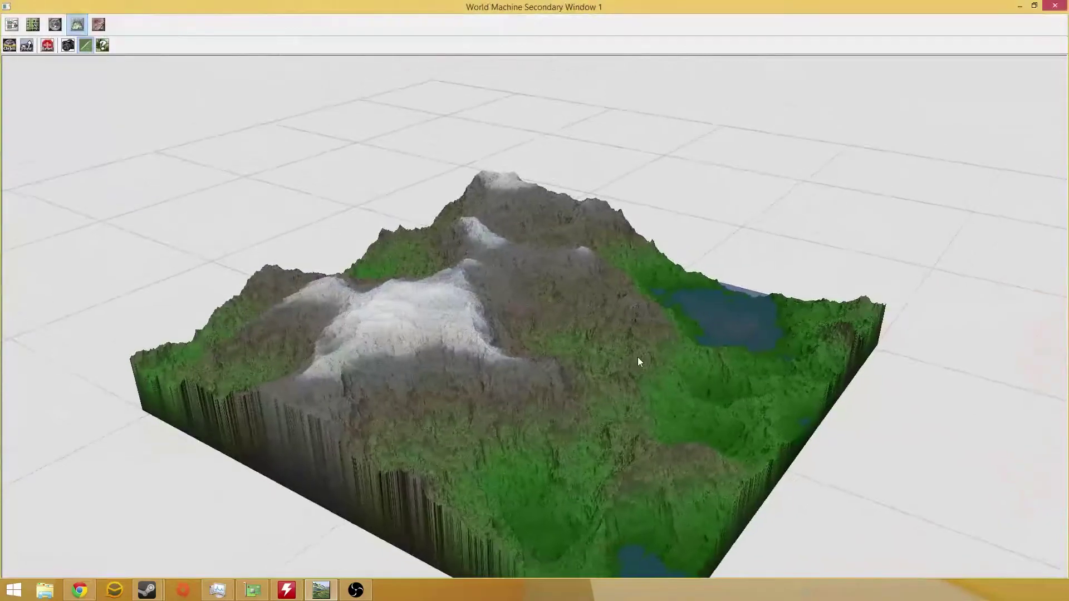
left_click_drag(637, 356, 522, 385)
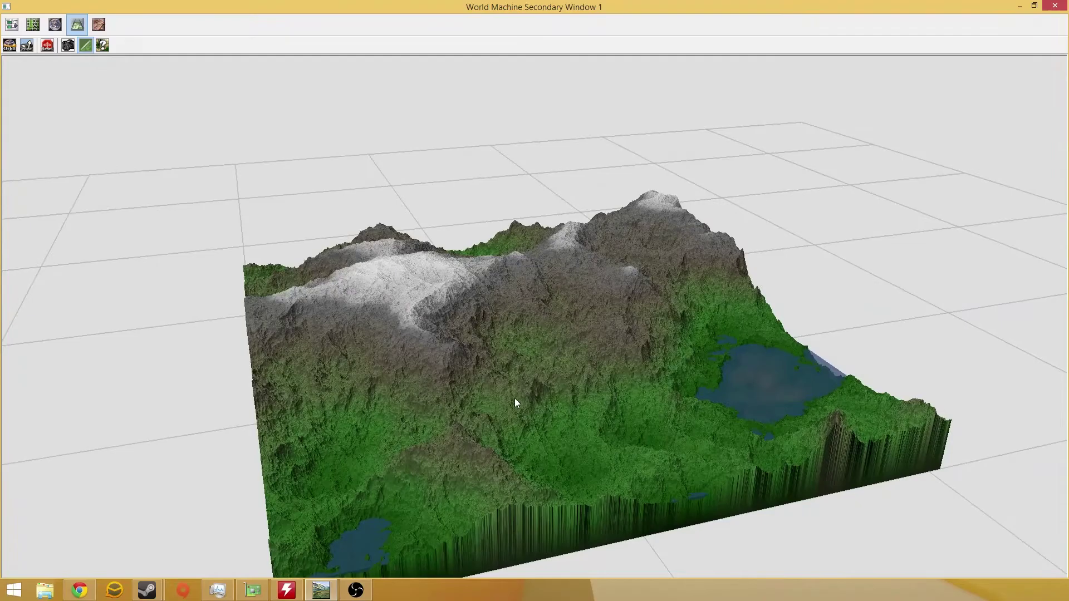
right_click_drag(520, 407, 533, 372)
left_click_drag(533, 372, 440, 370)
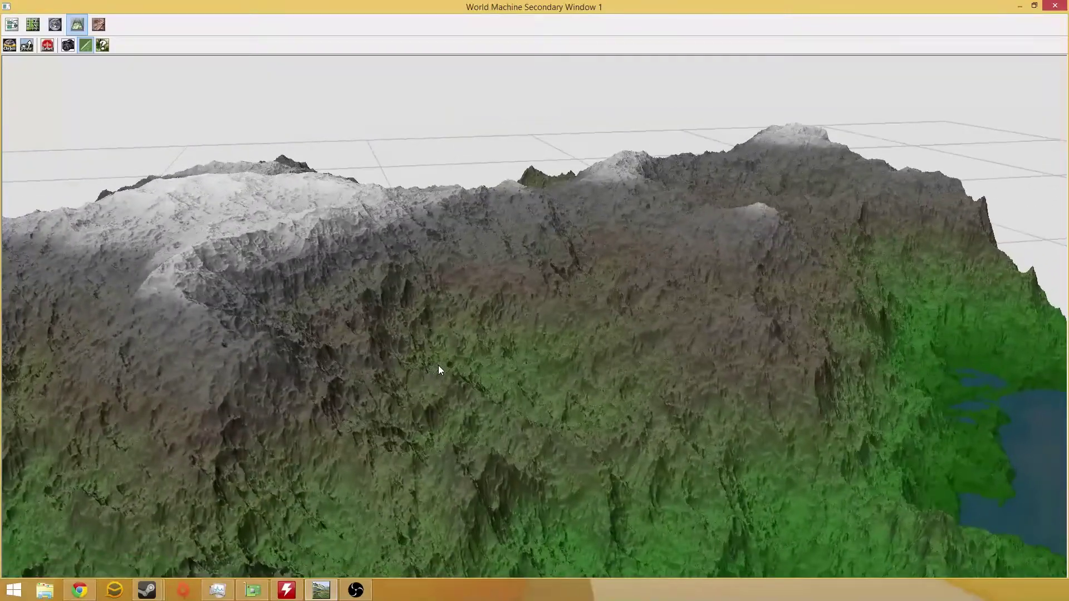
right_click_drag(440, 370, 497, 383)
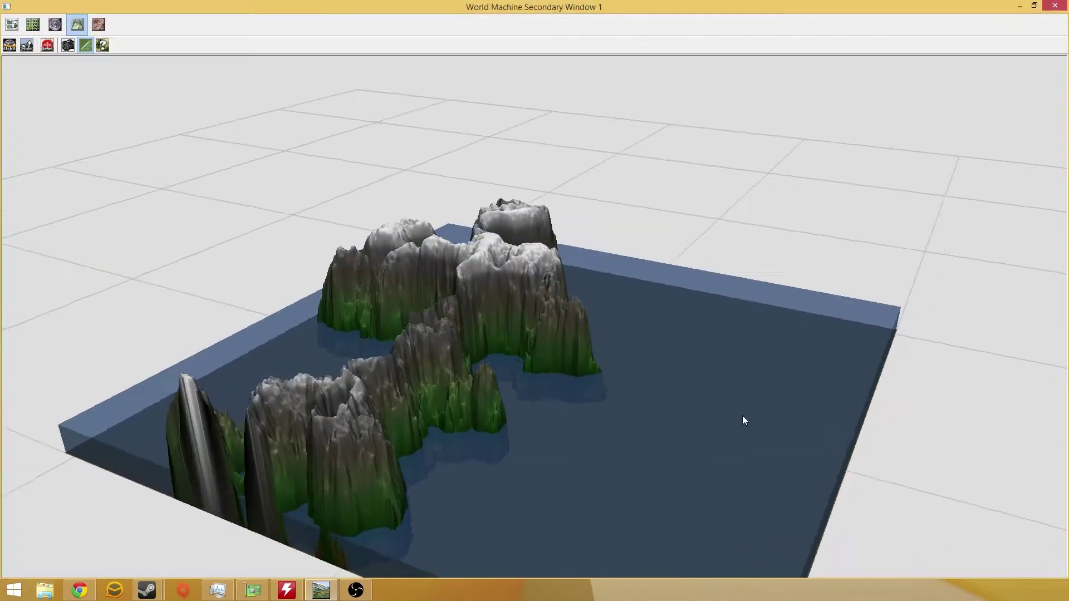
Preview the Combiner's merged terrain, then the Clamp node's terrain, rotating it to view another side
left_click_drag(742, 420, 706, 432)
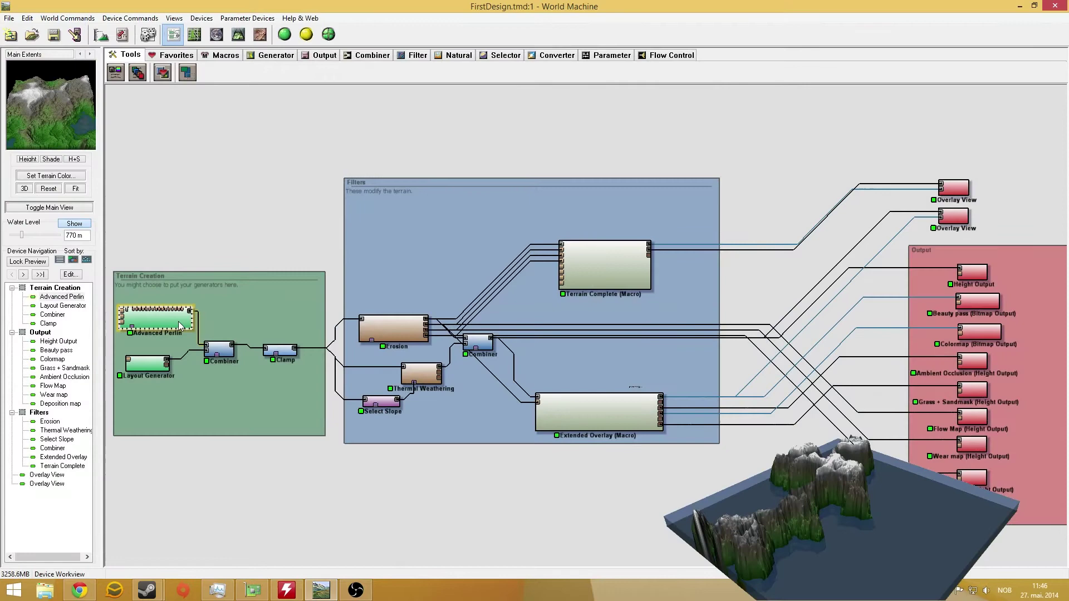
left_click(226, 353)
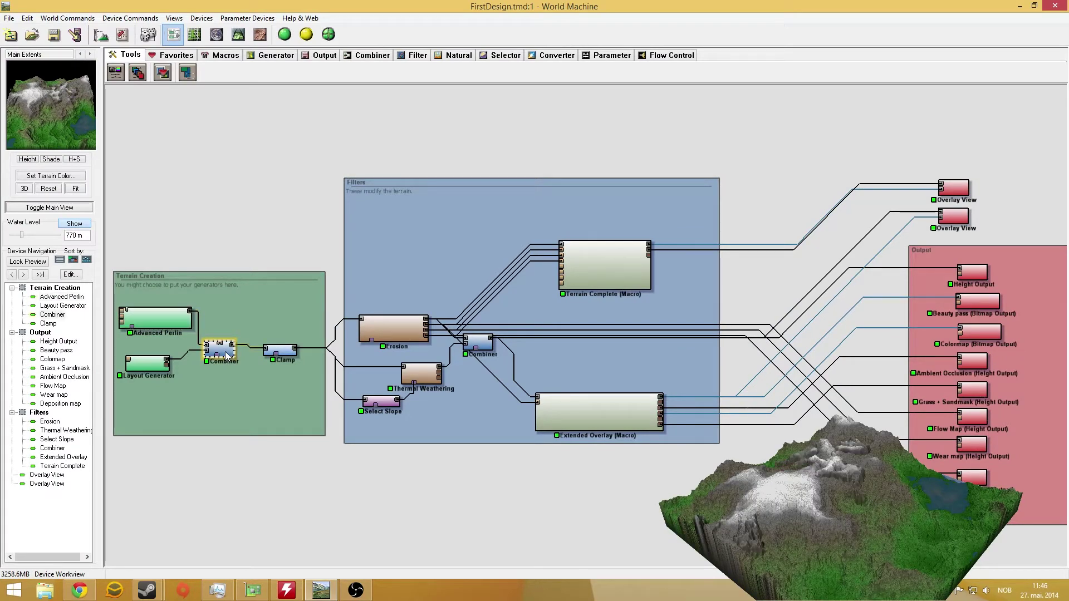
left_click(277, 353)
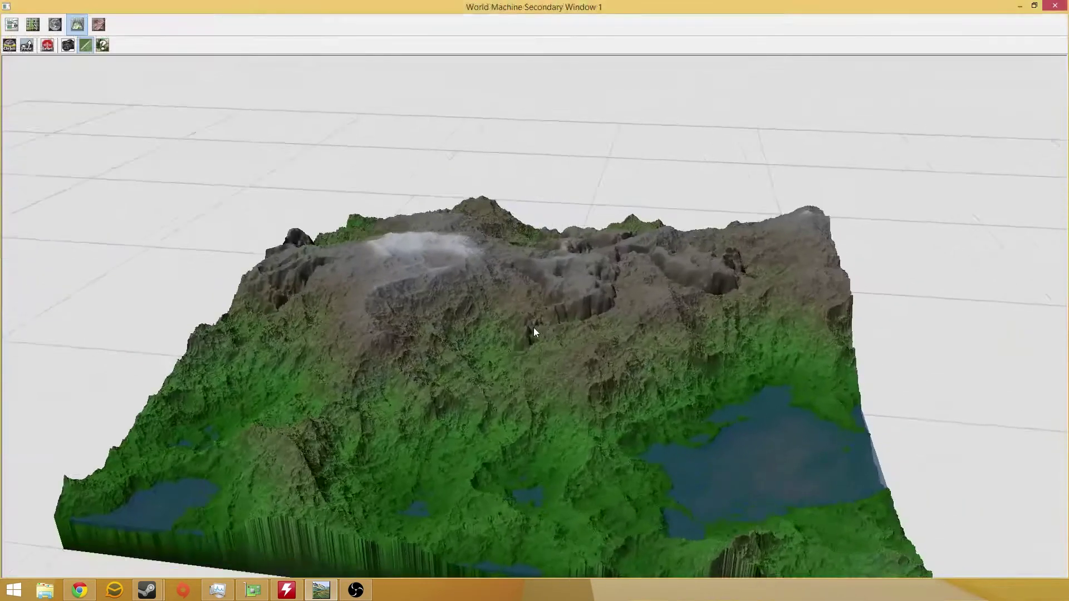
left_click_drag(534, 332, 529, 380)
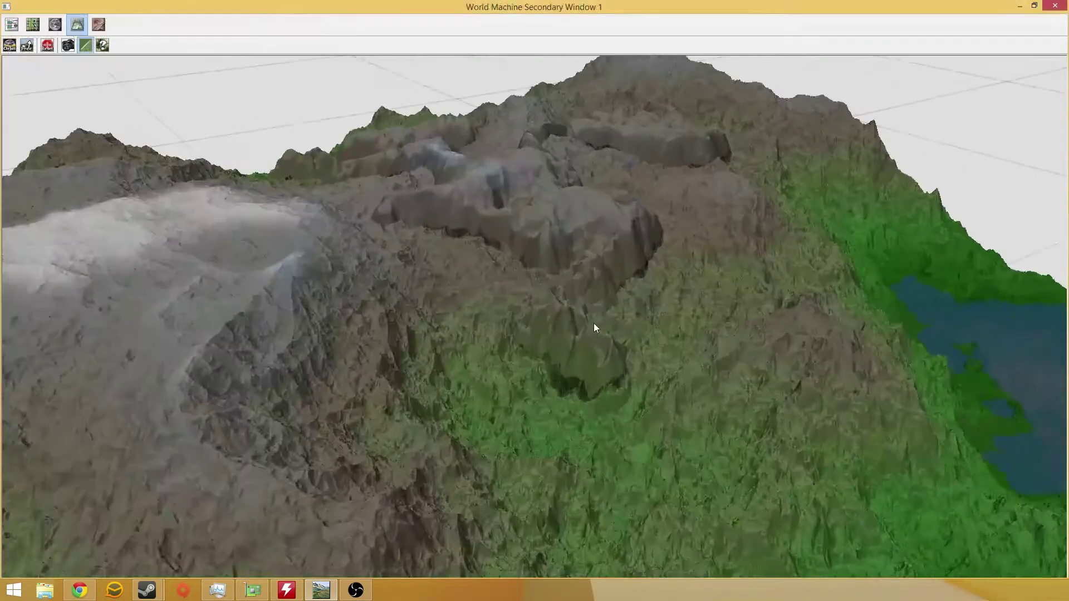
Zoom and orbit the Thermal Weathering terrain, from close-up to the whole tile against the horizon
scroll(593, 323, "up", 5)
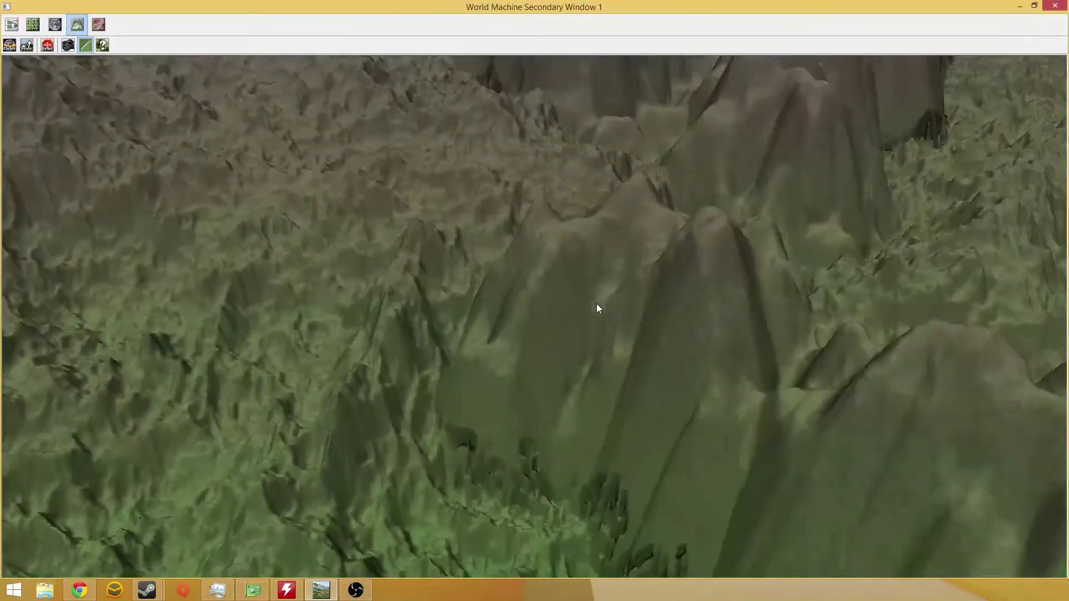
left_click_drag(597, 308, 489, 240)
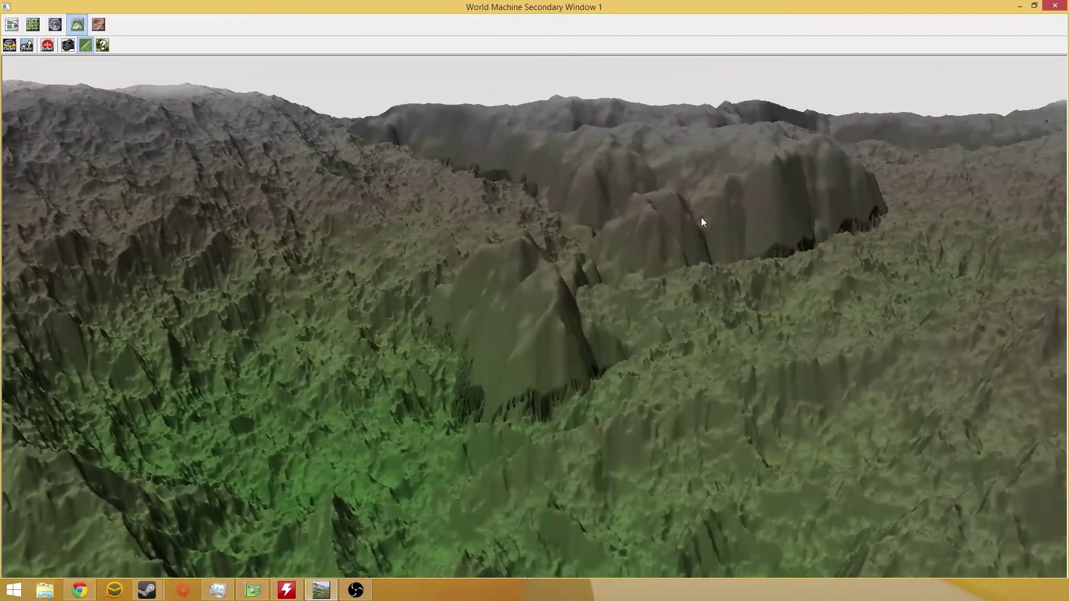
left_click_drag(640, 184, 417, 234)
scroll(415, 256, "down", 5)
left_click_drag(411, 279, 581, 311)
scroll(580, 311, "up", 6)
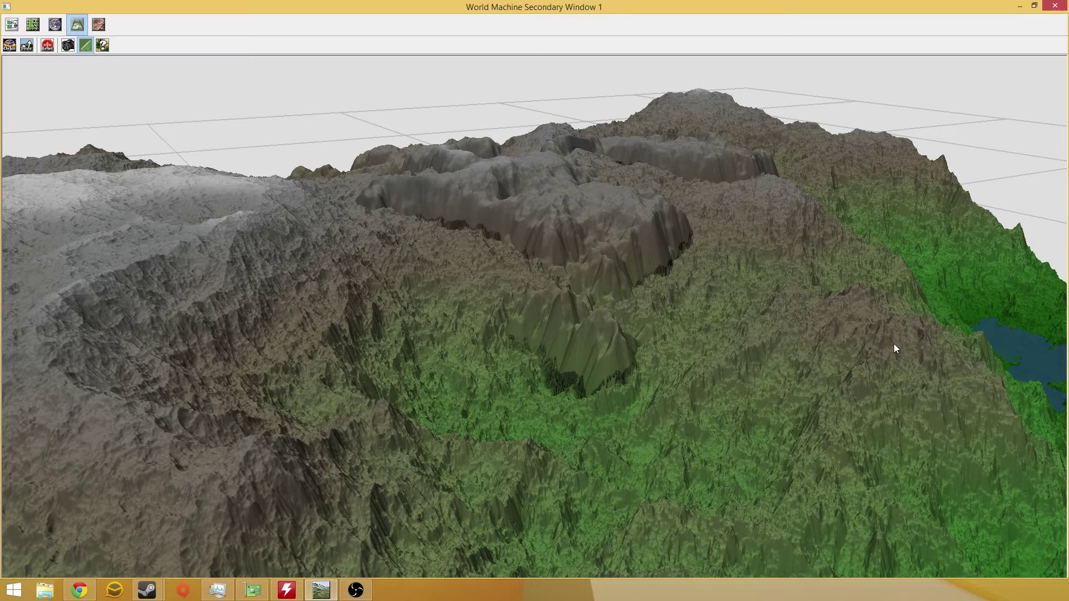
scroll(756, 348, "down", 5)
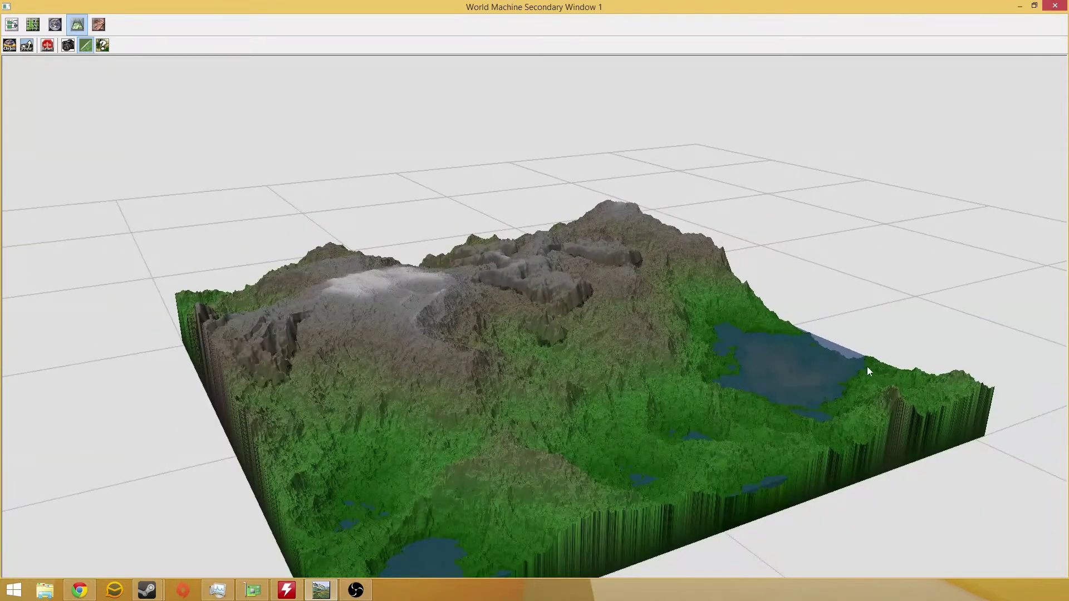
Back in the device graph, review the Erosion node's parameters and cancel without changes
key("alt+Tab")
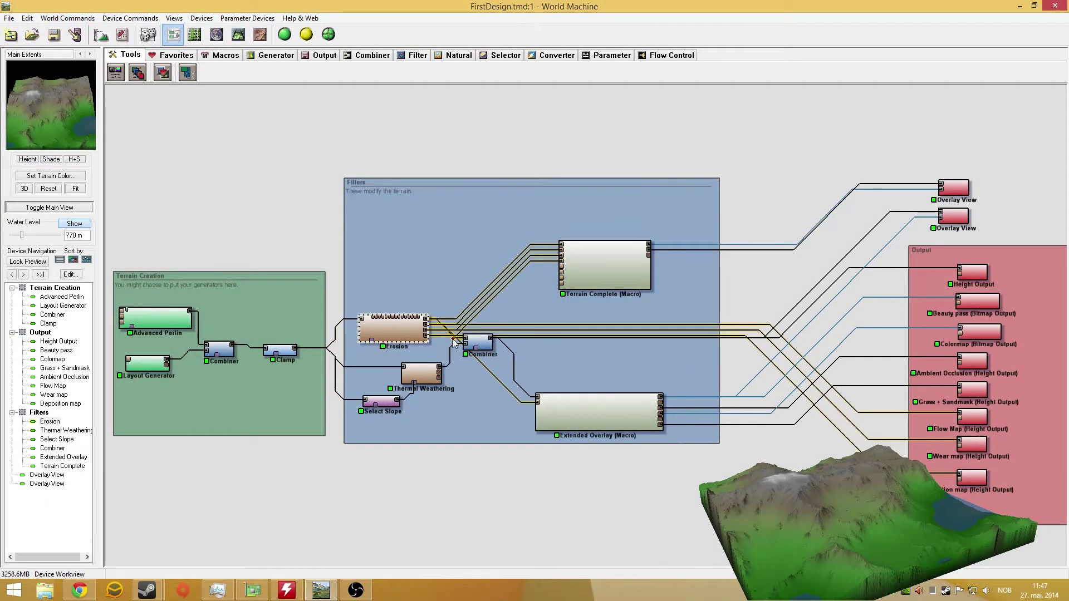
double_click(405, 337)
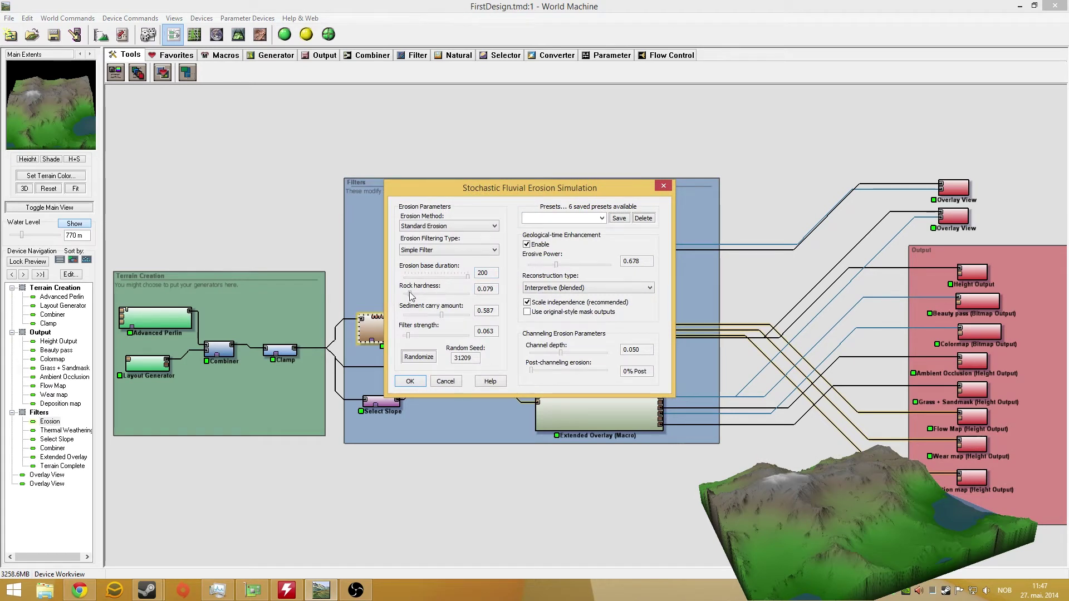
left_click(446, 381)
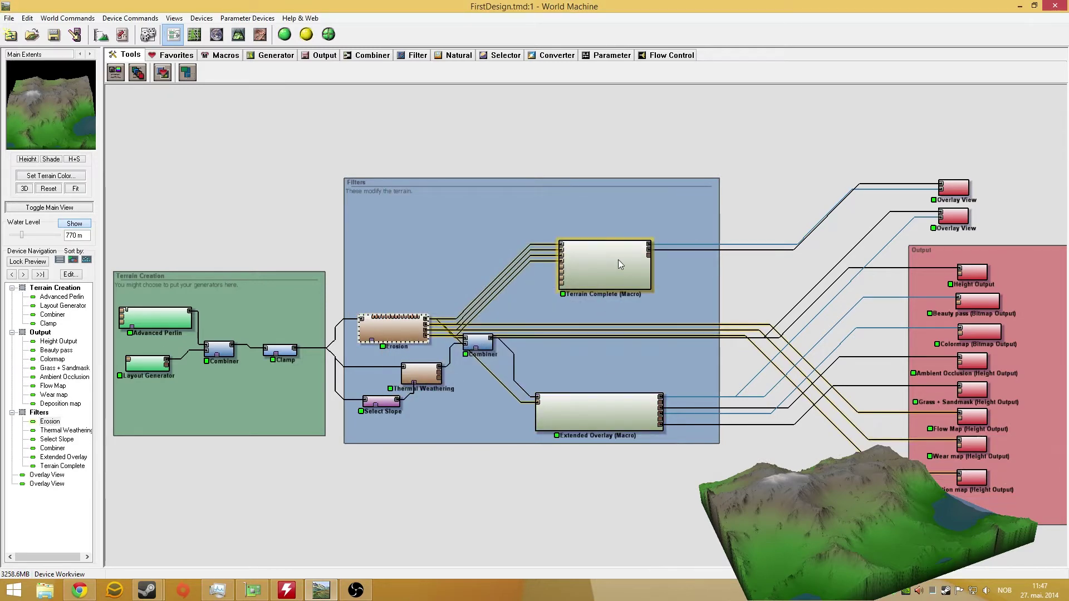
Orbit the Extended Overlay macro's textured terrain, then preview the Combiner and second Overlay View outputs
left_click(603, 409)
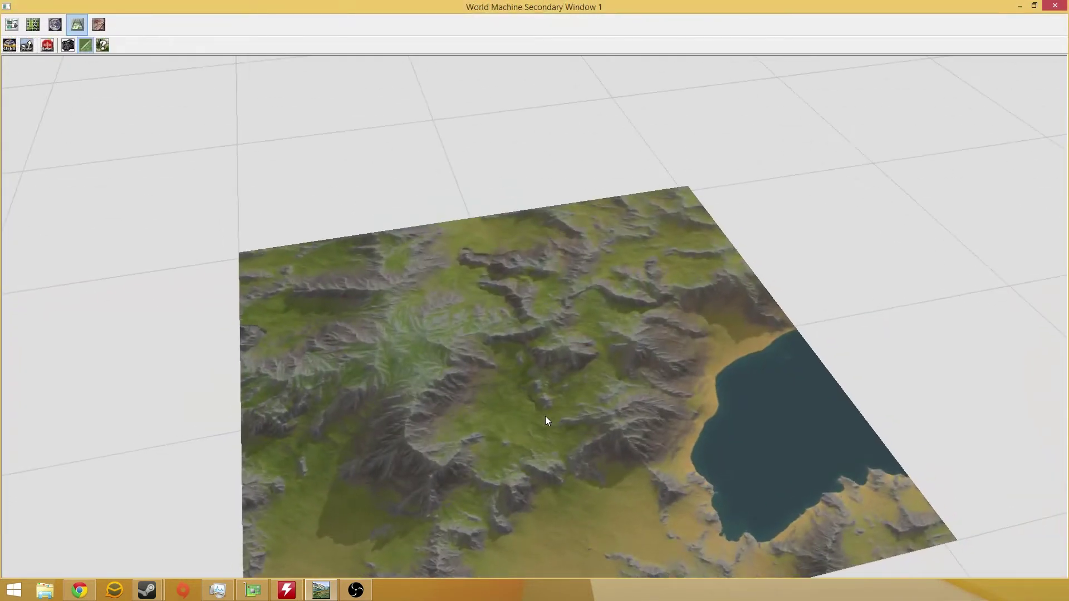
left_click_drag(545, 416, 520, 427)
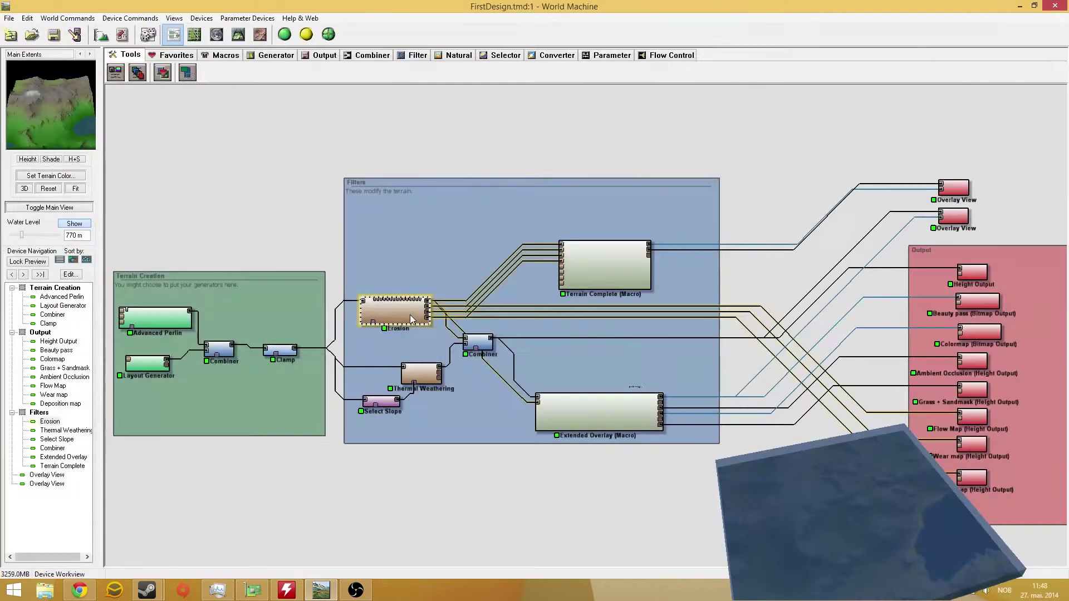
left_click(482, 341)
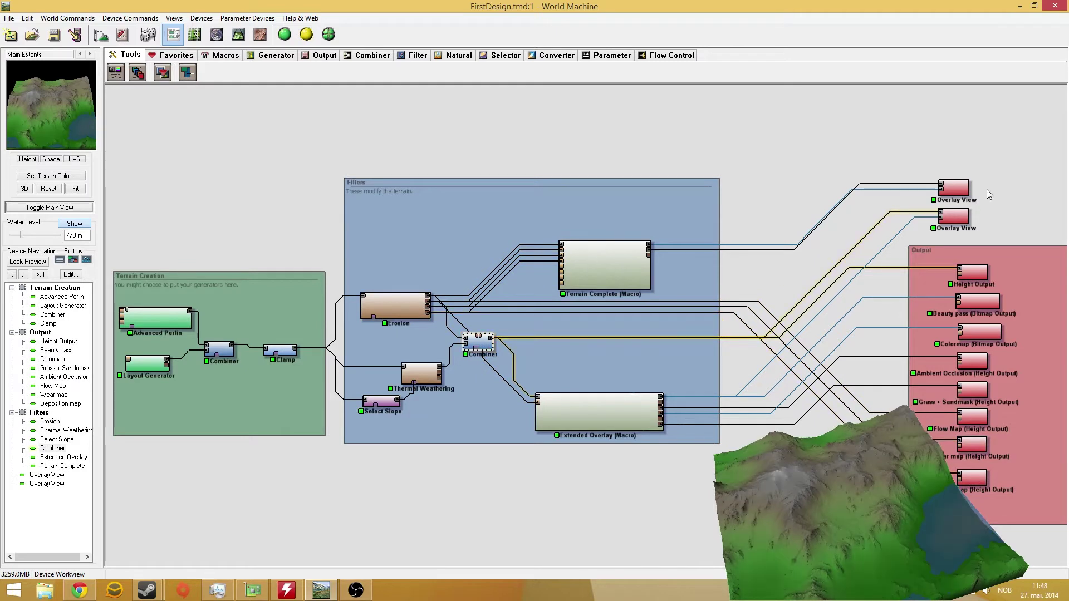
left_click(955, 216)
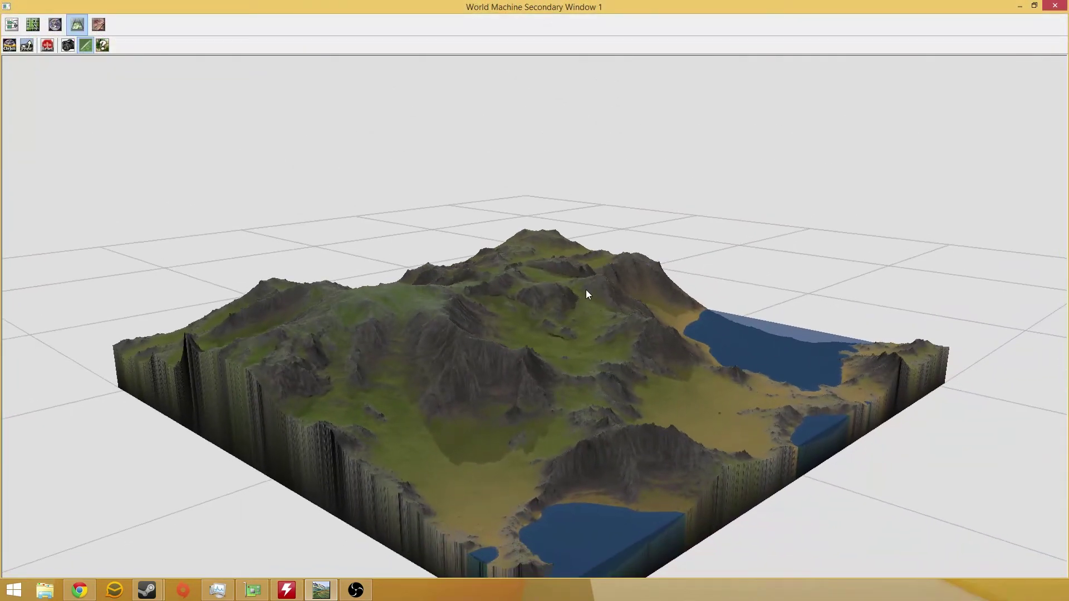
left_click_drag(553, 319, 469, 336)
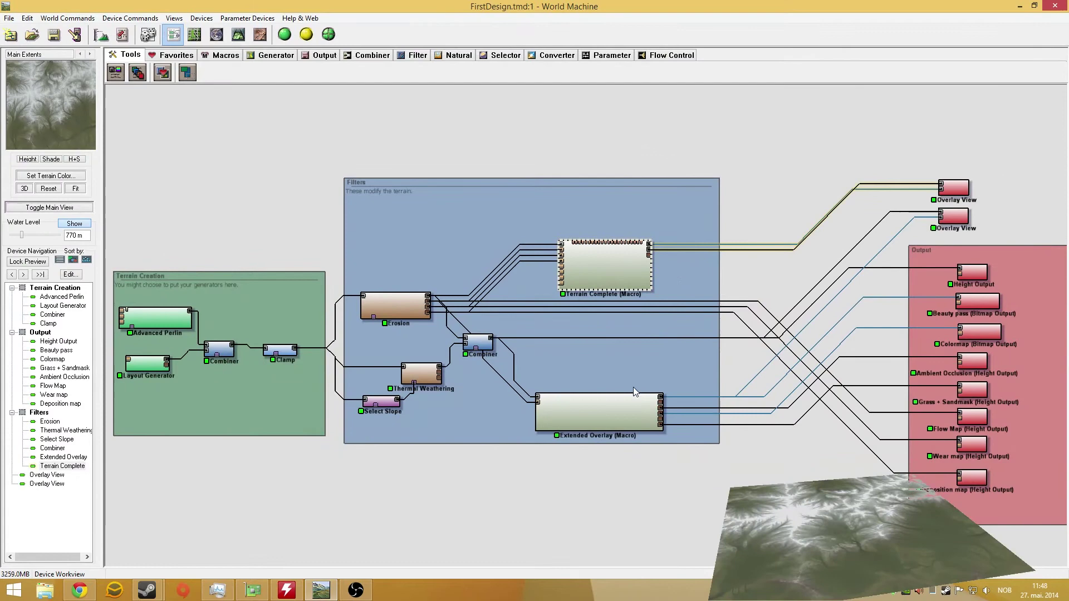
Preview Extended Overlay, Terrain Complete, Extended Overlay again, then the lower and upper Overlay View terrains
left_click(619, 403)
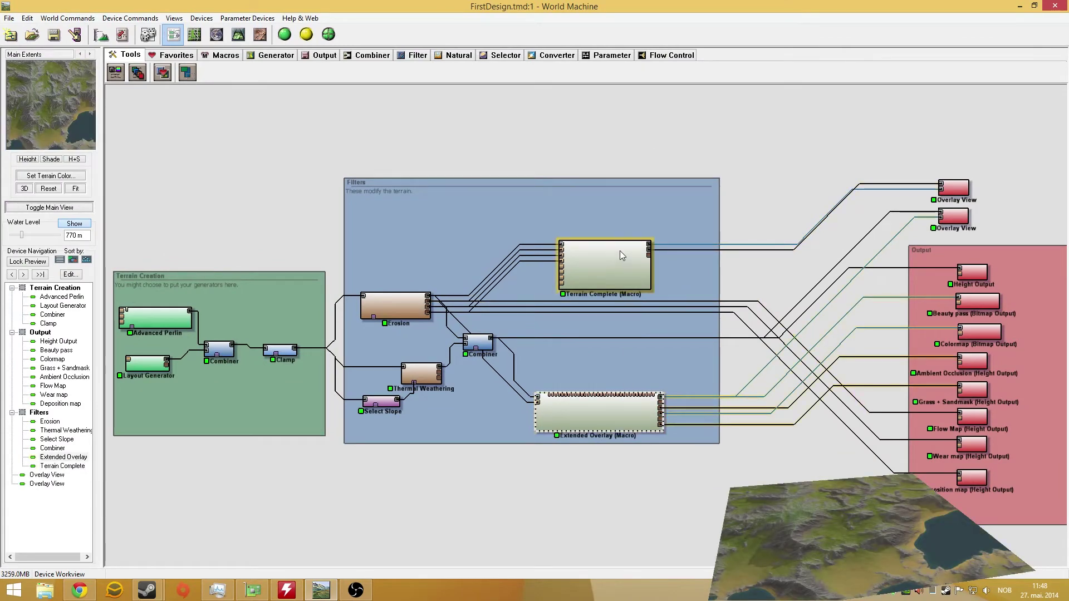
left_click(620, 250)
left_click(620, 403)
left_click(954, 187)
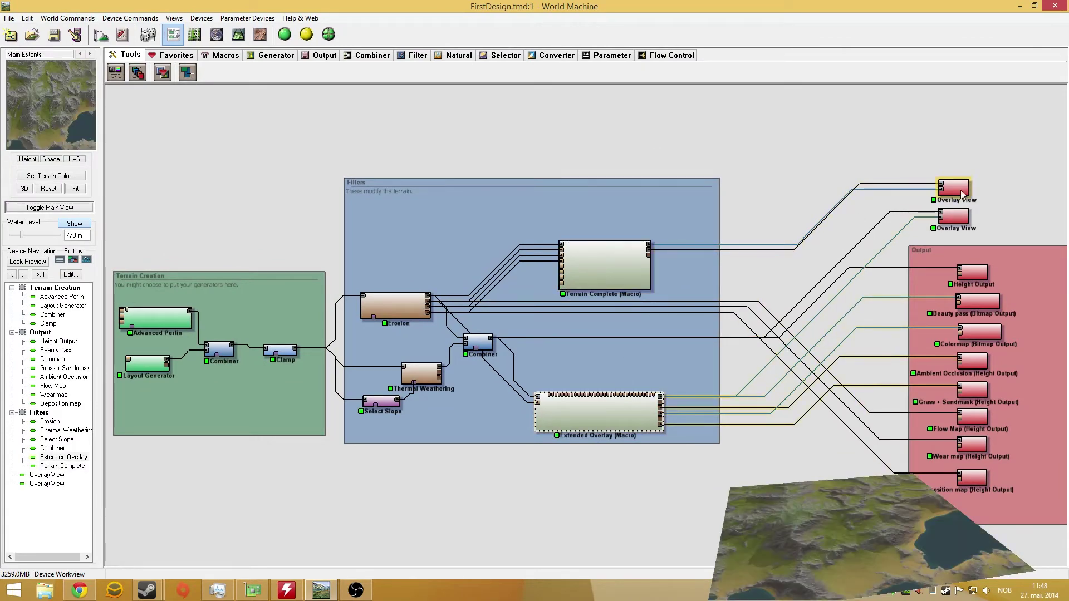
left_click(956, 222)
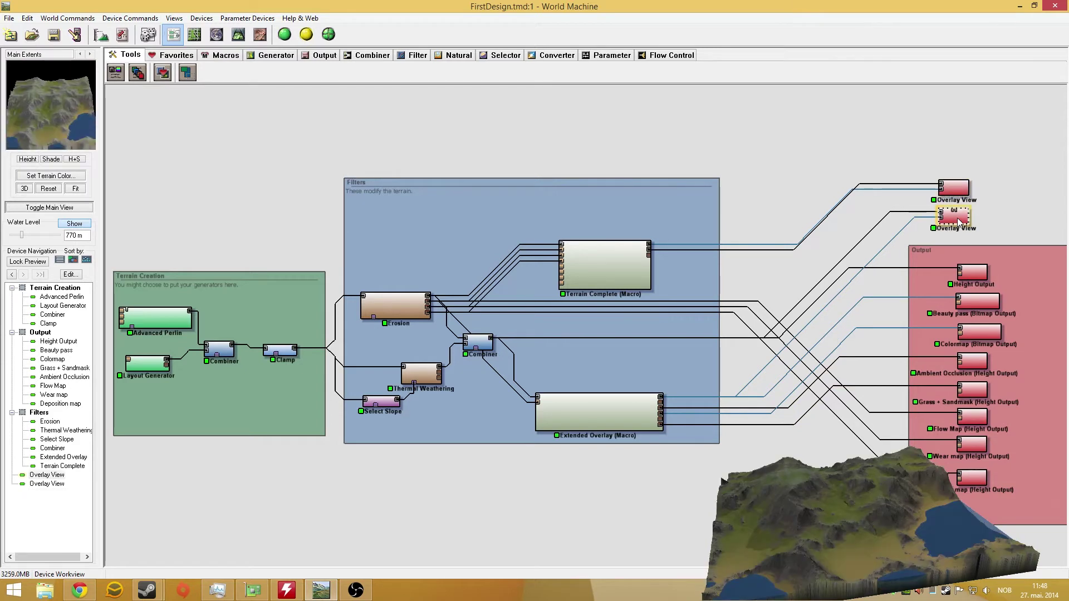
left_click(956, 188)
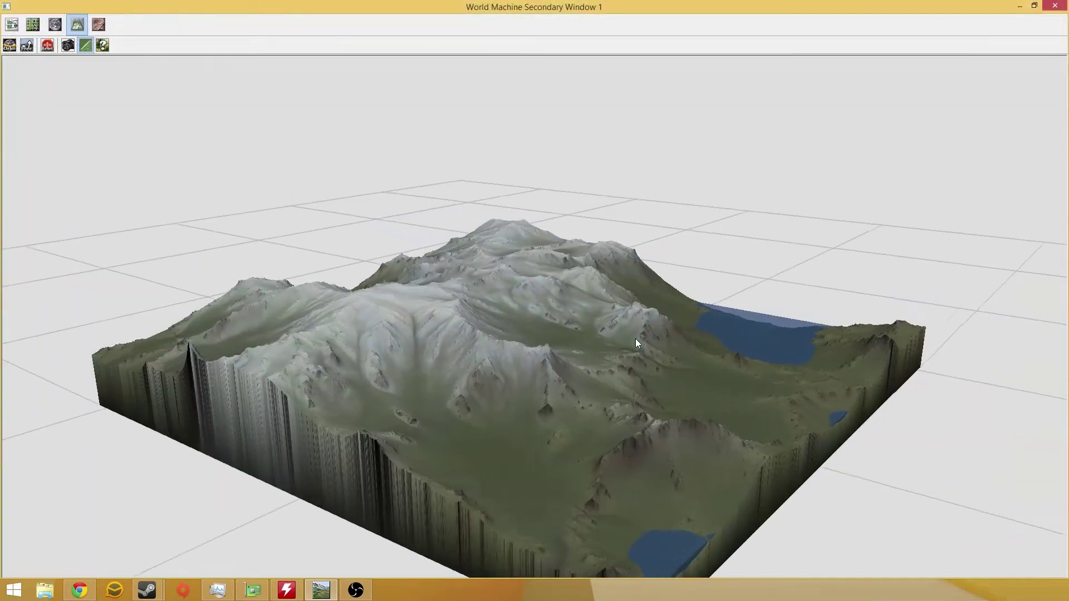
Orbit the rocky Overlay View terrain left and right, swinging its lake around from several angles
scroll(636, 338, "up", 5)
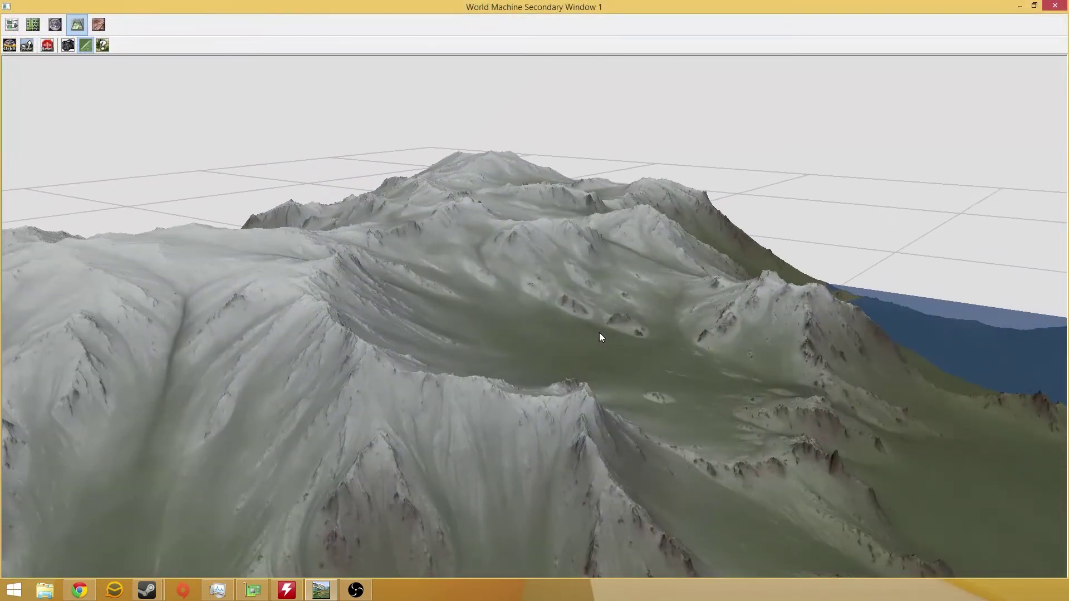
left_click_drag(631, 288, 359, 292)
left_click_drag(452, 414, 555, 366)
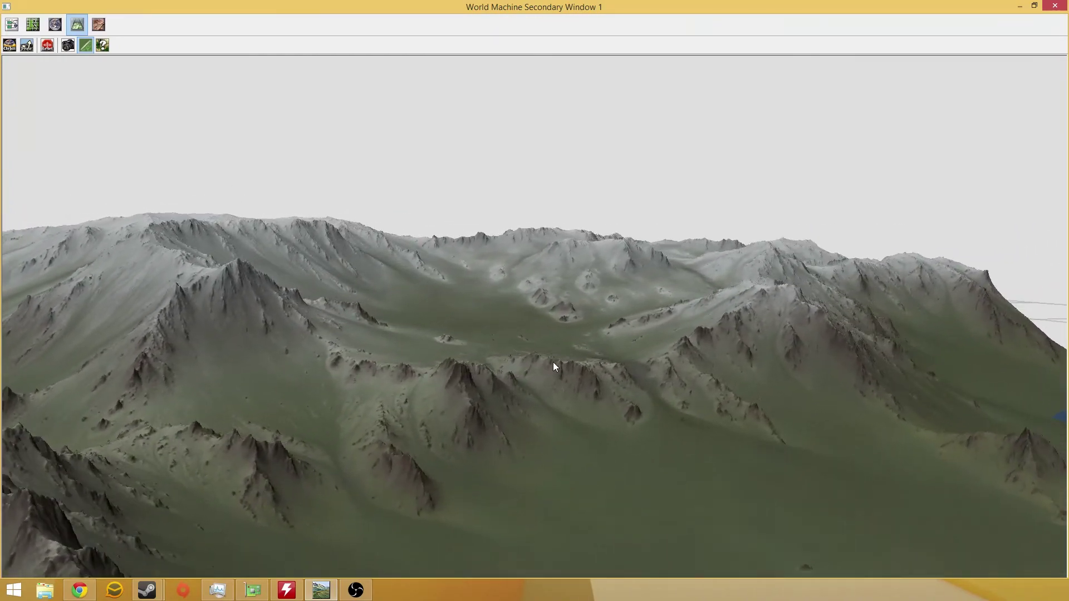
left_click_drag(652, 315, 488, 345)
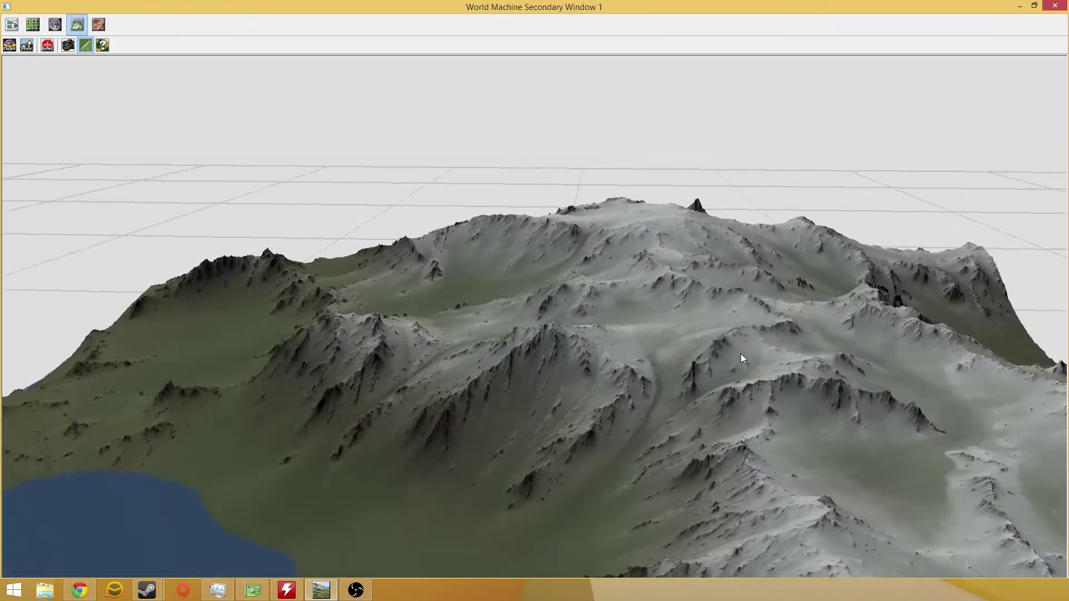
left_click_drag(740, 354, 601, 346)
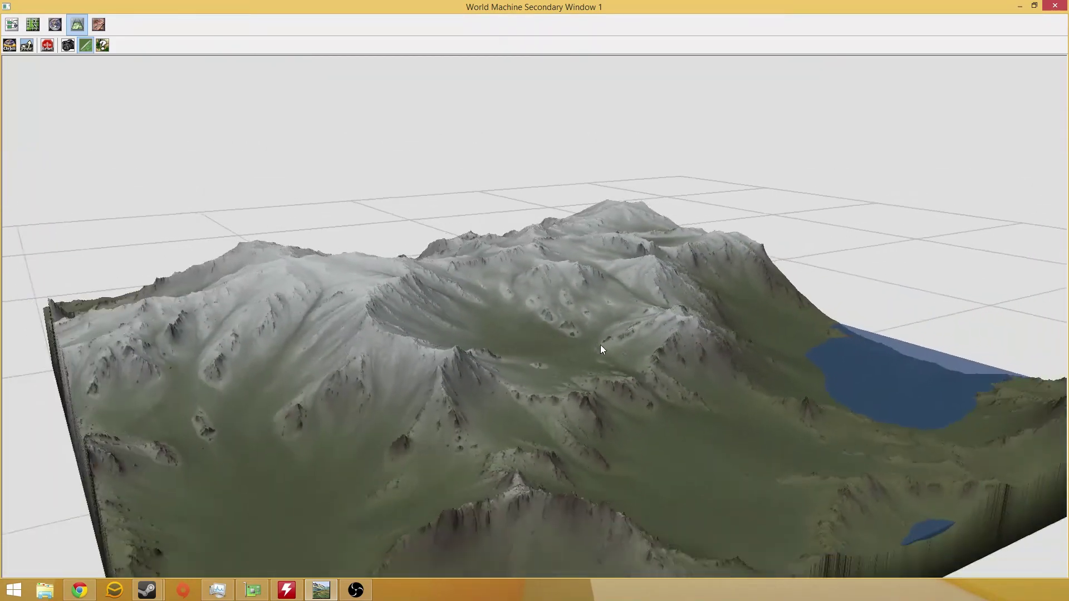
scroll(600, 349, "down", 4)
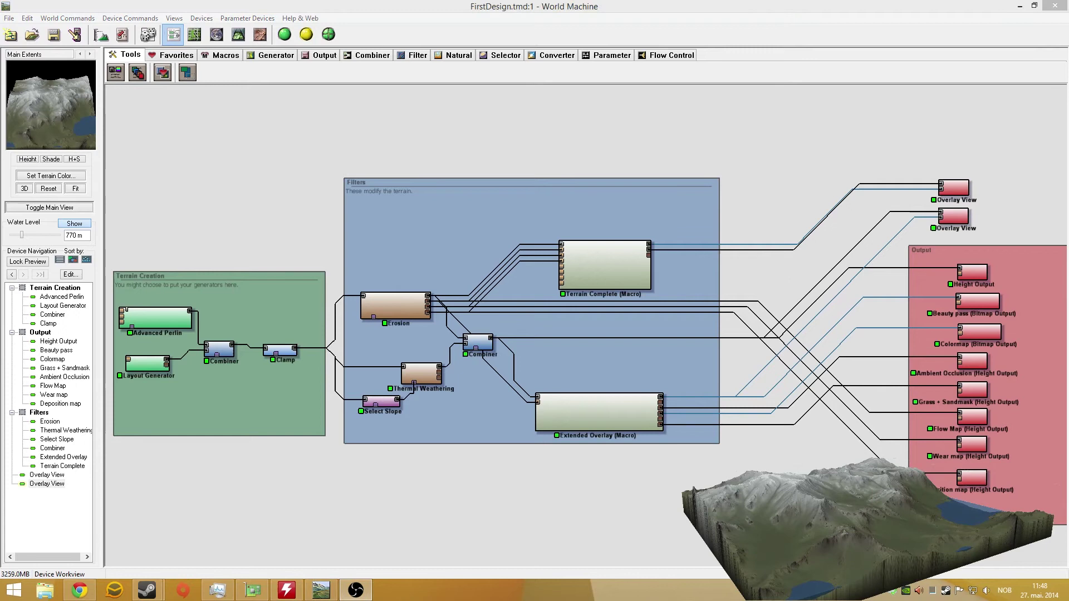
Preview Height Output, Beauty pass, Colormap, Ambient Occlusion, Grass + Sandmask, Flow, Wear and Deposition maps, then the lower Overlay View
left_click(954, 218)
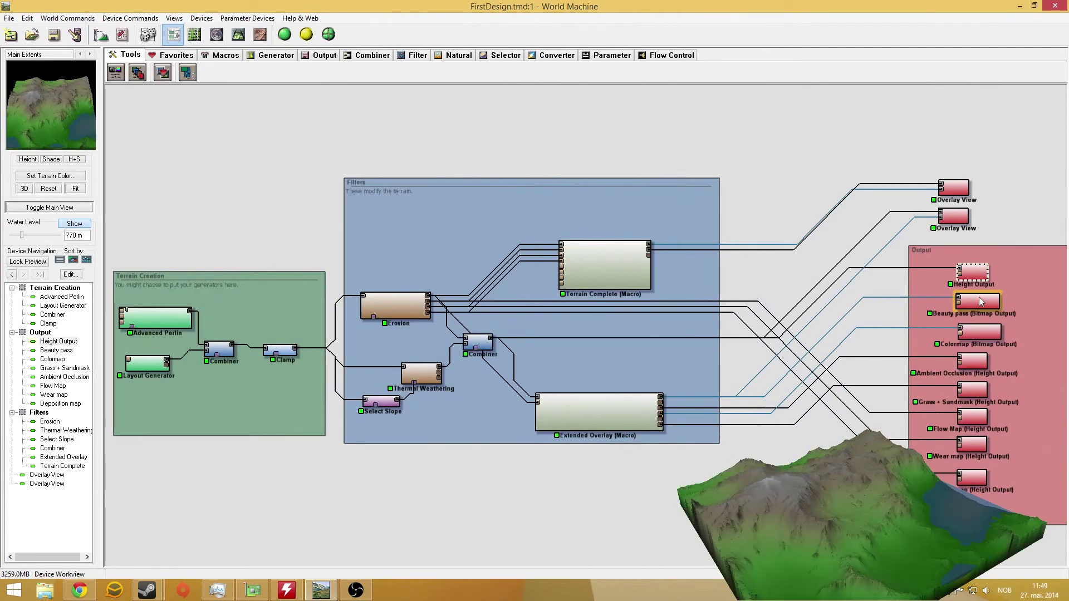
left_click(978, 300)
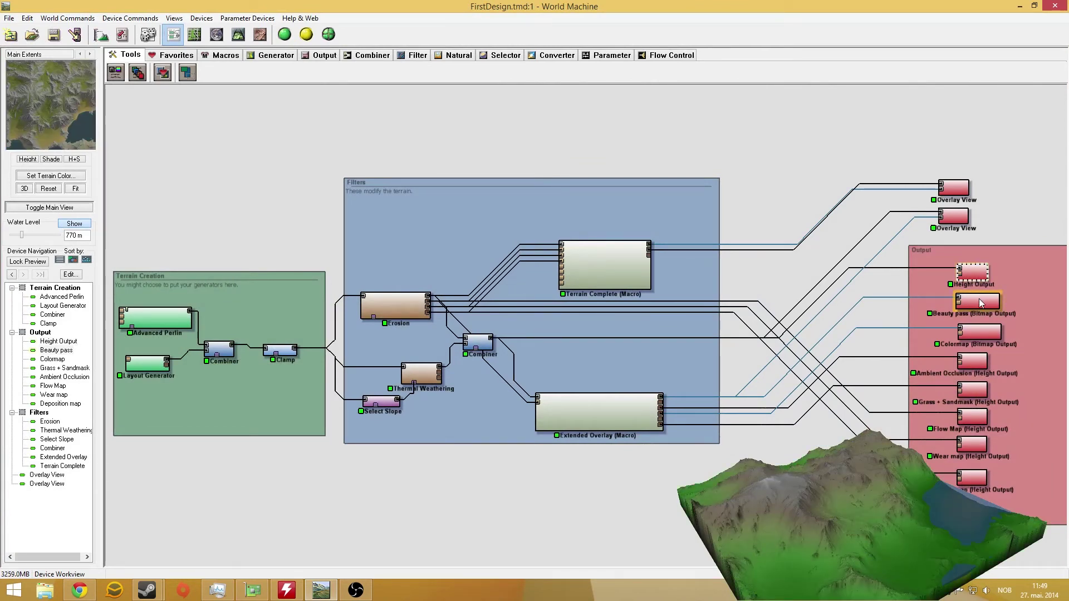
left_click(994, 334)
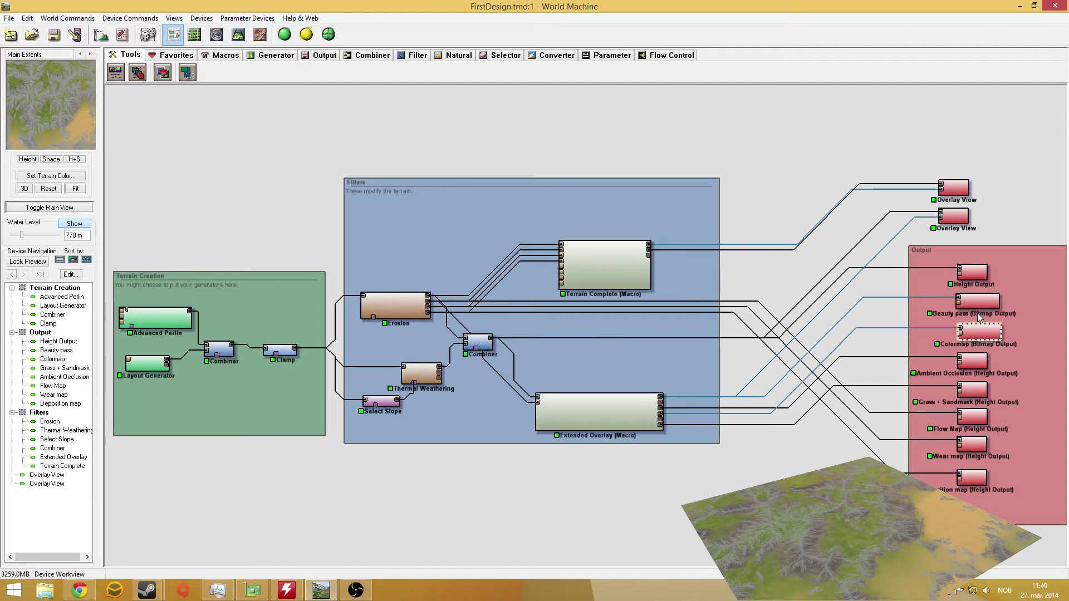
left_click(983, 363)
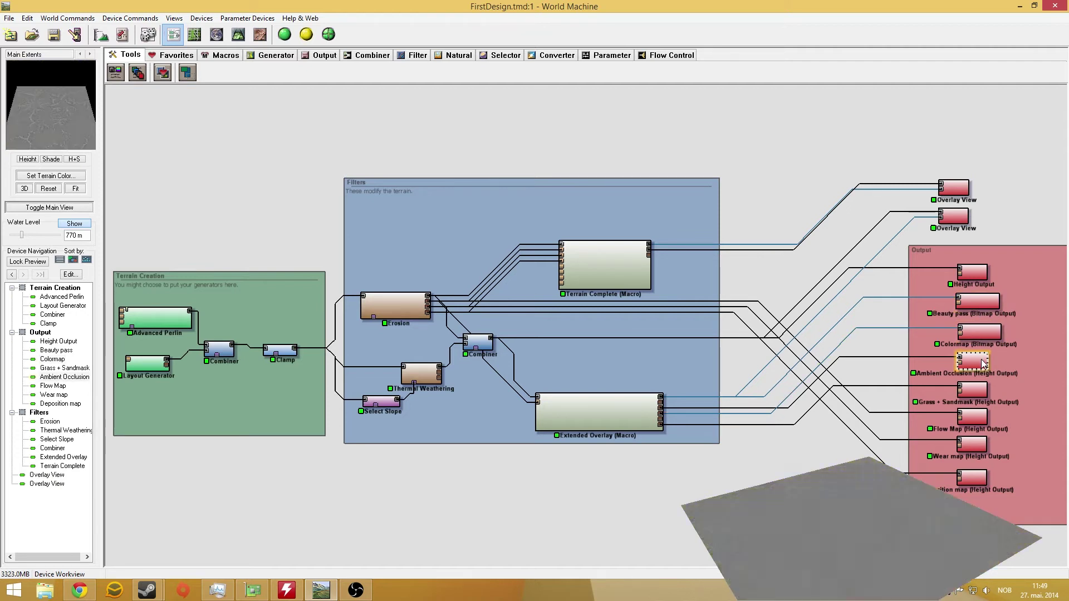
left_click(981, 393)
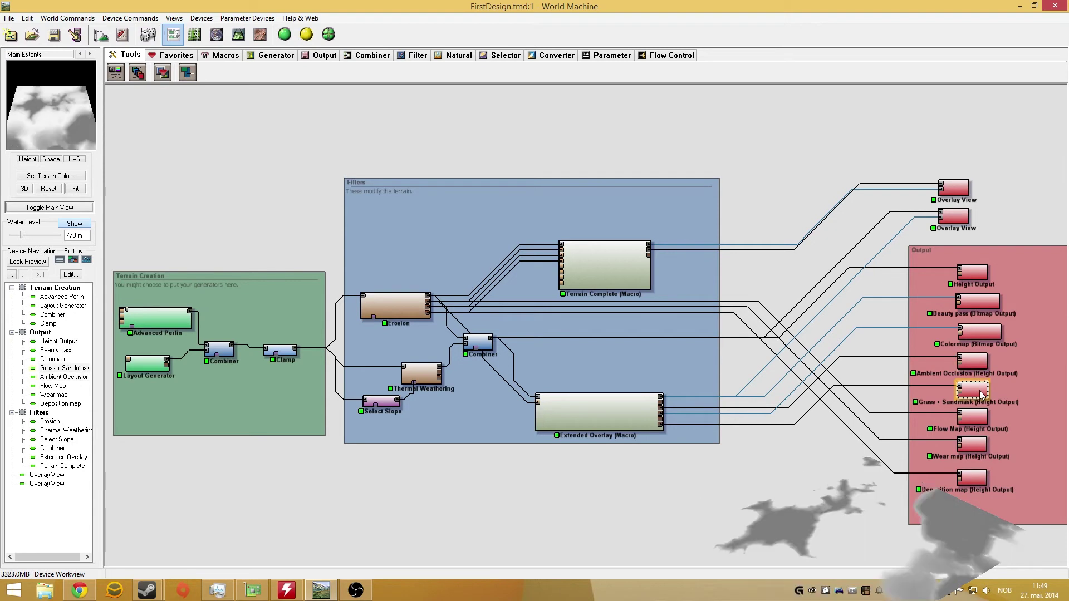
left_click(981, 420)
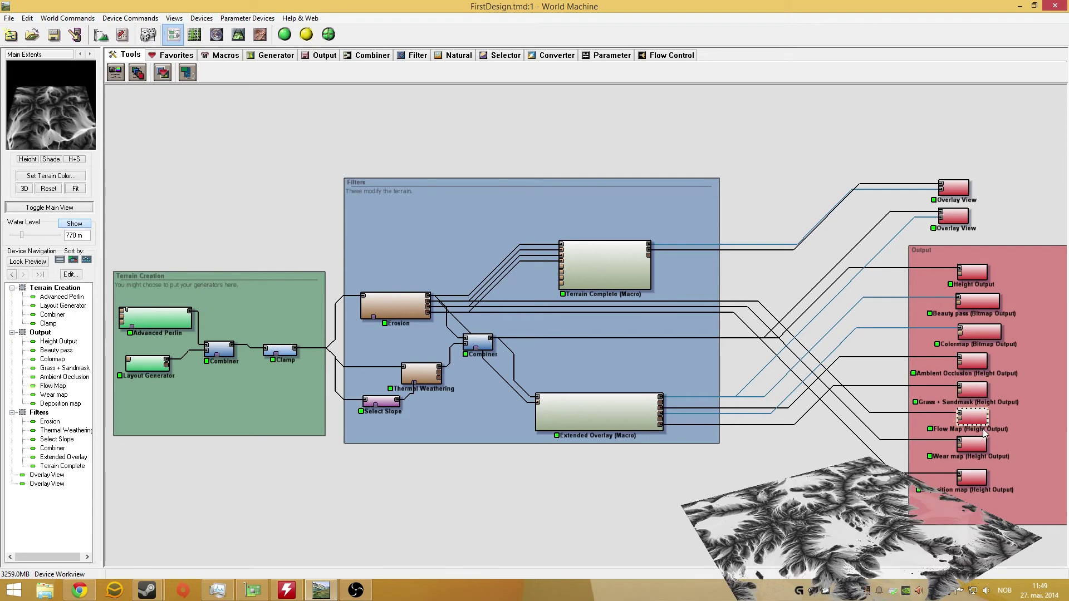
left_click(983, 449)
left_click(977, 478)
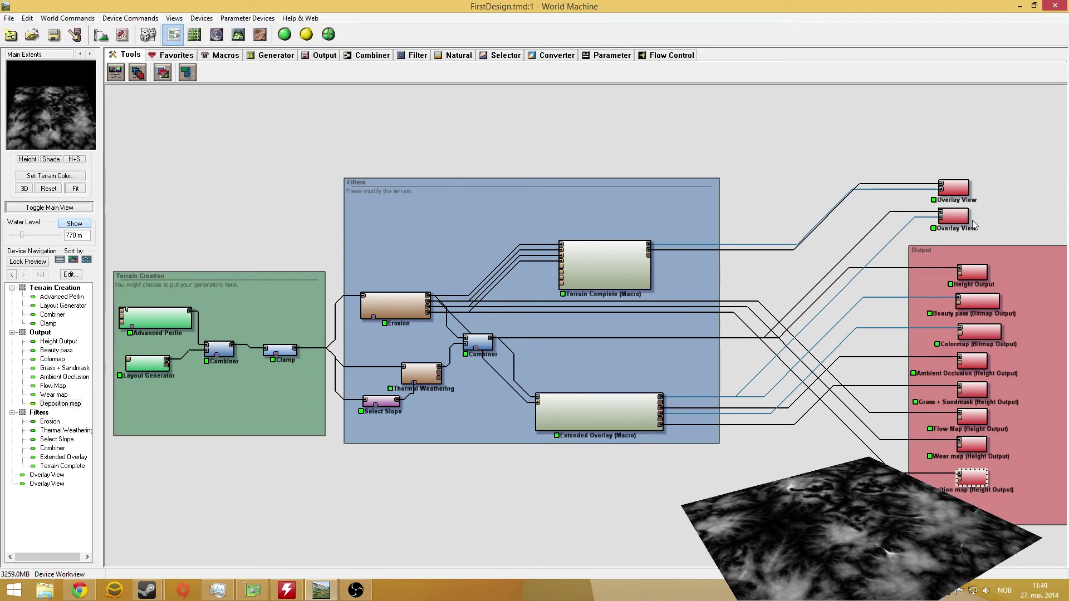
left_click(953, 215)
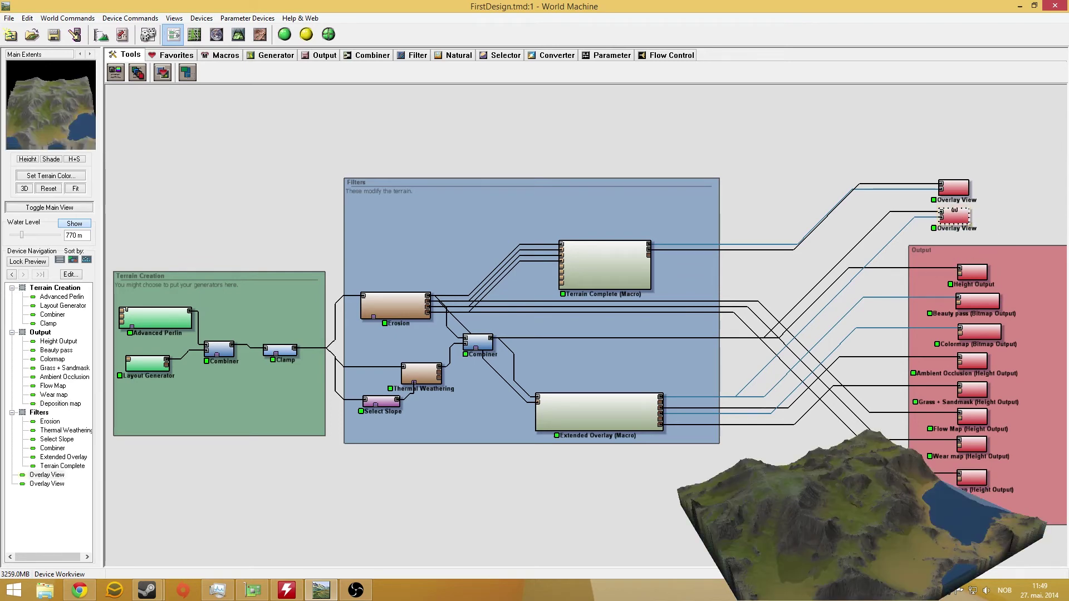